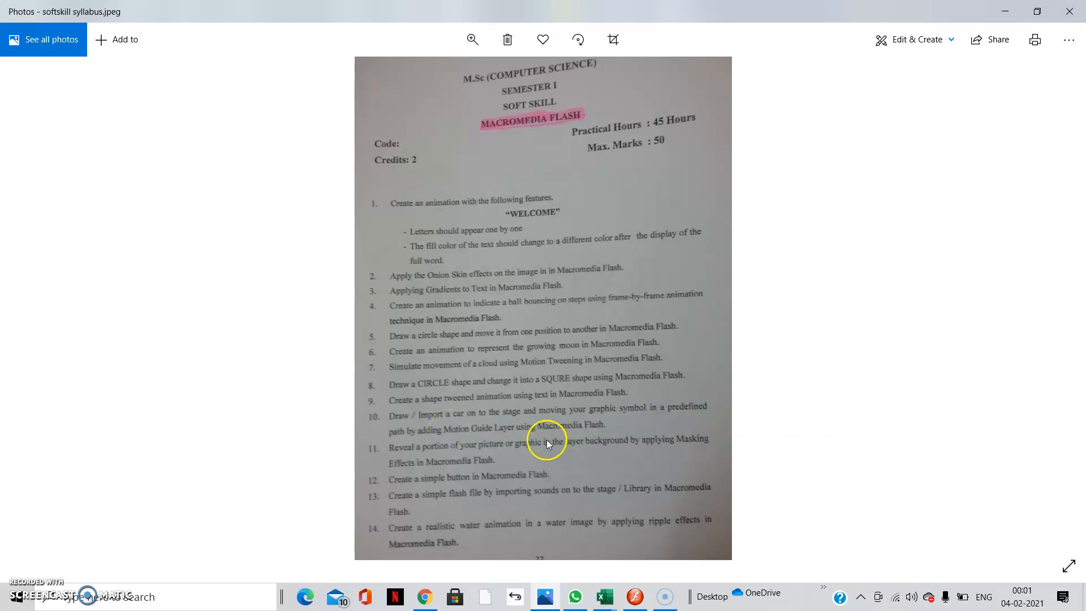
- Minimize the syllabus photo and switch to the Macromedia Flash 8 window
click(1004, 11)
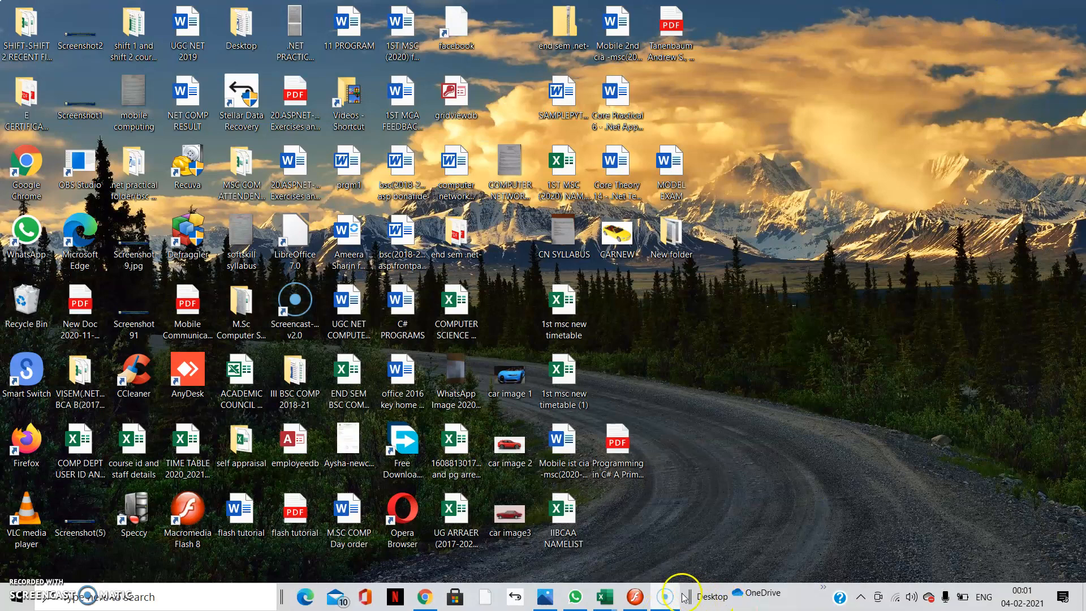
click(635, 596)
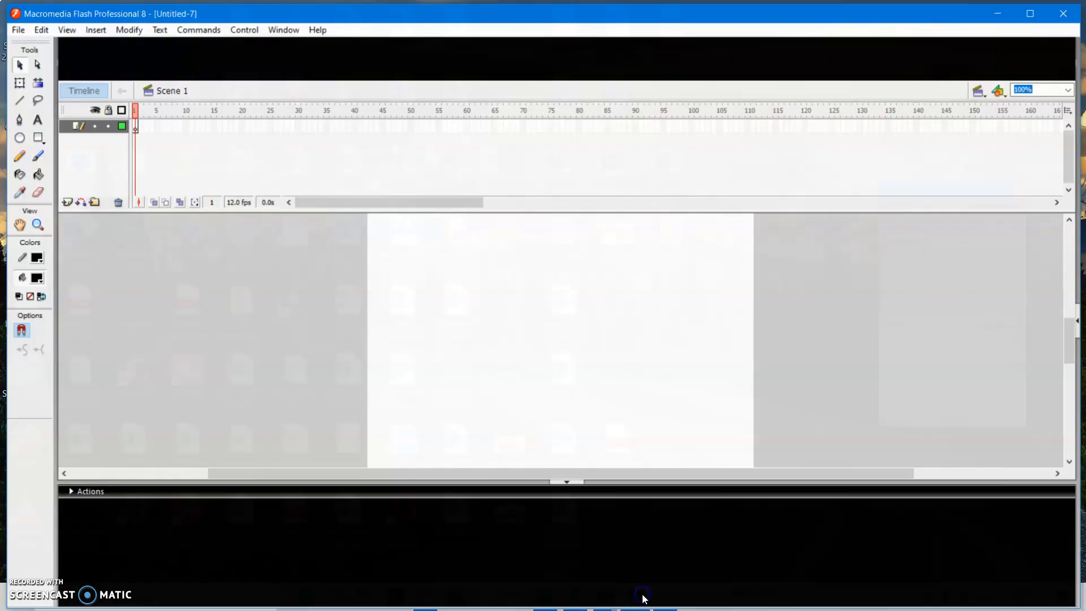
click(14, 27)
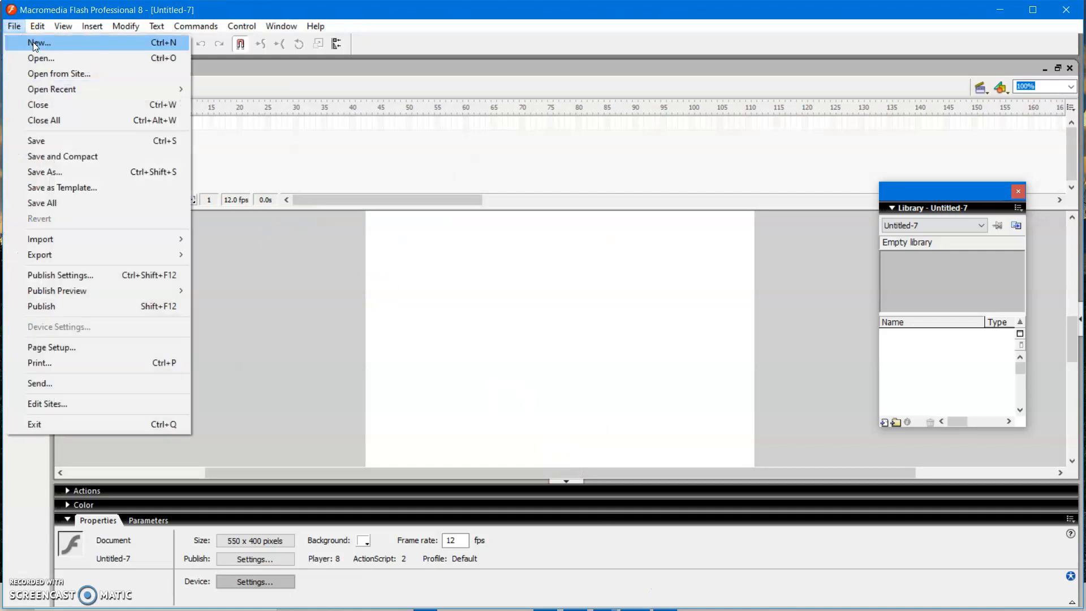
click(32, 42)
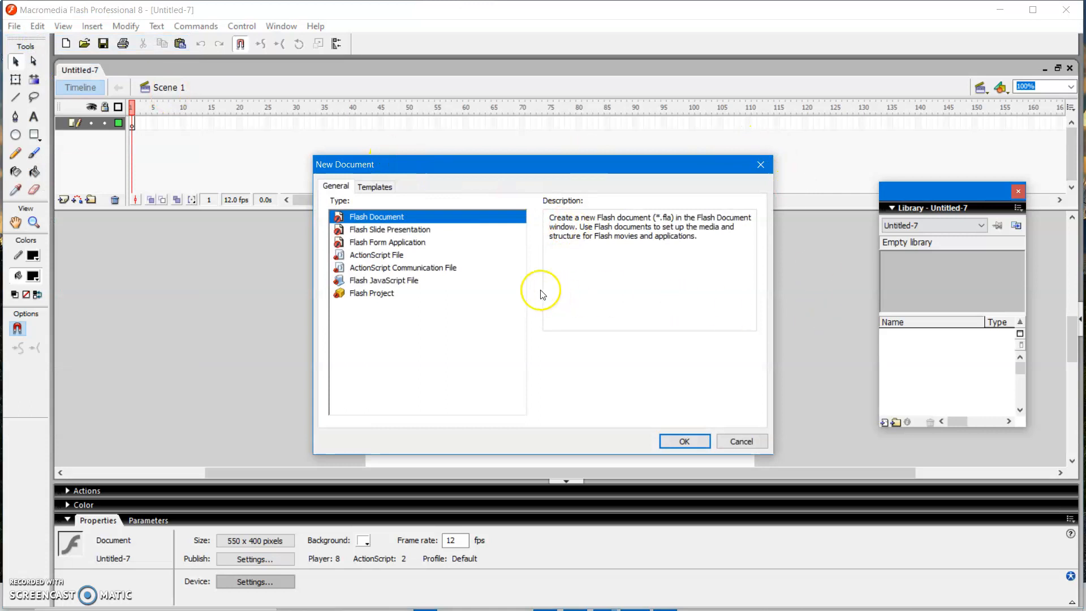
click(742, 440)
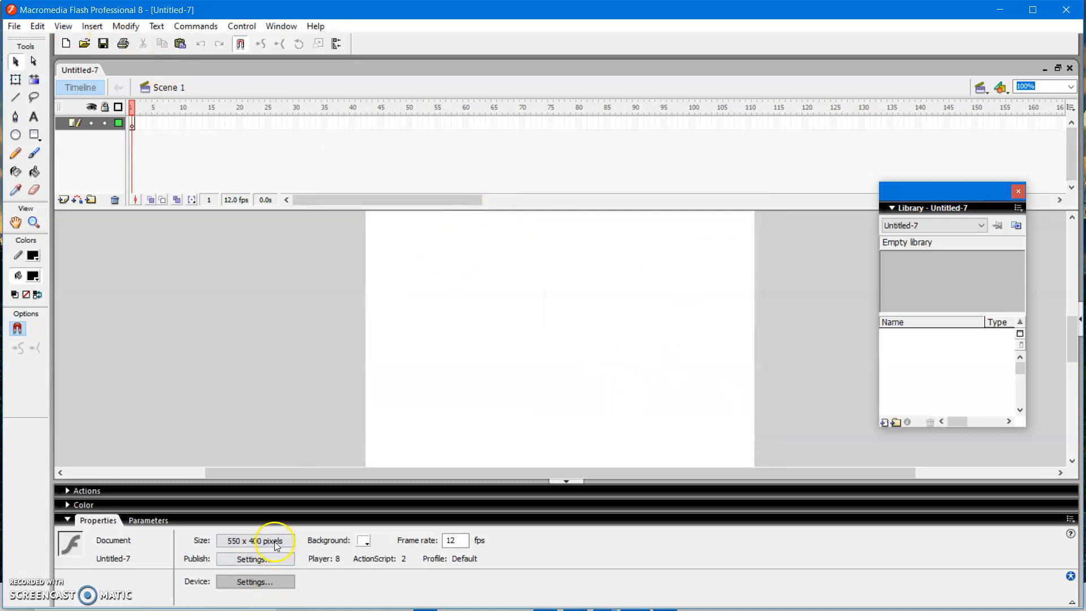
- Set the document's background colour to a bright yellow-green
click(366, 543)
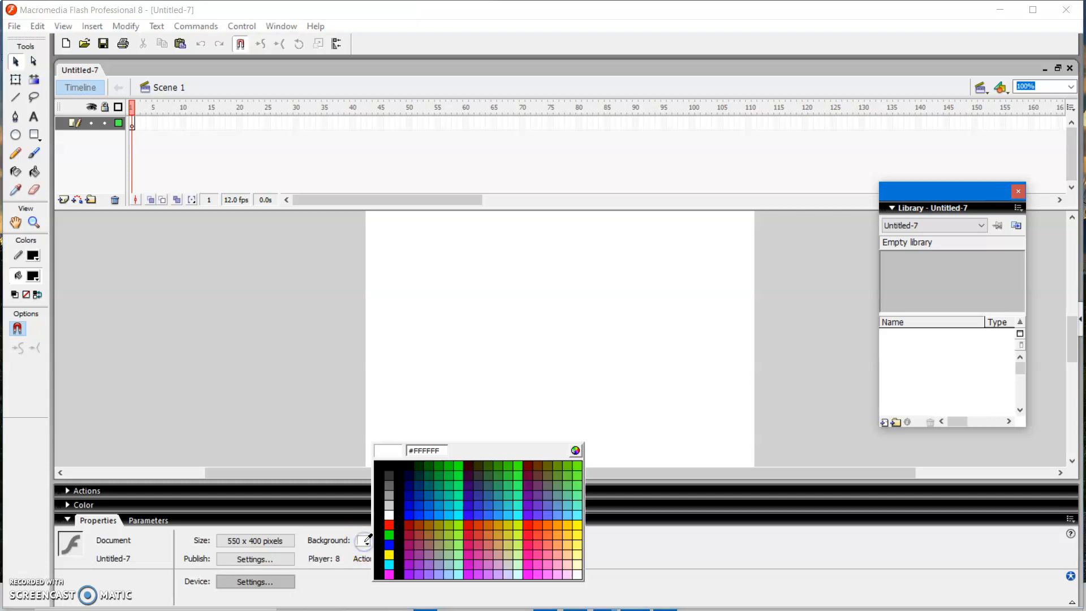
click(517, 527)
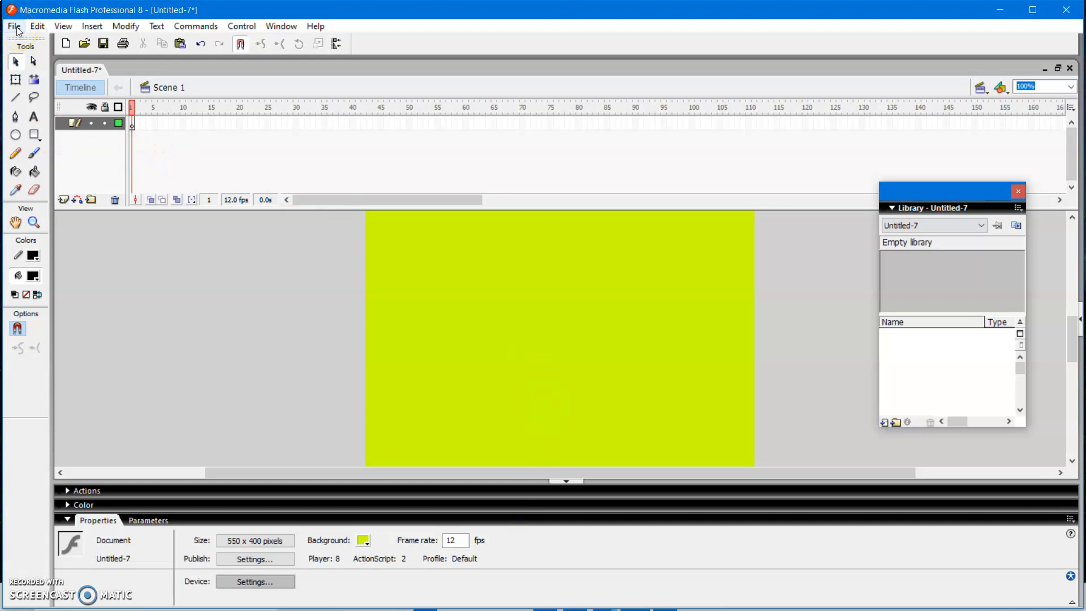
click(564, 358)
- Import the picture "car image 2.jfif" from the Desktop onto the stage
click(14, 26)
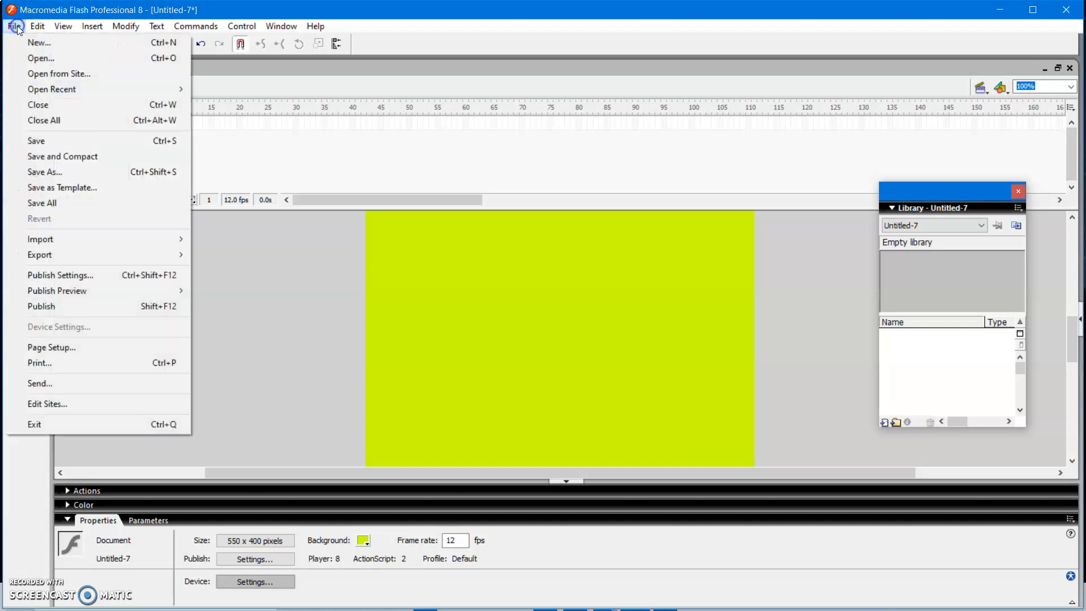
mouse_move(81, 241)
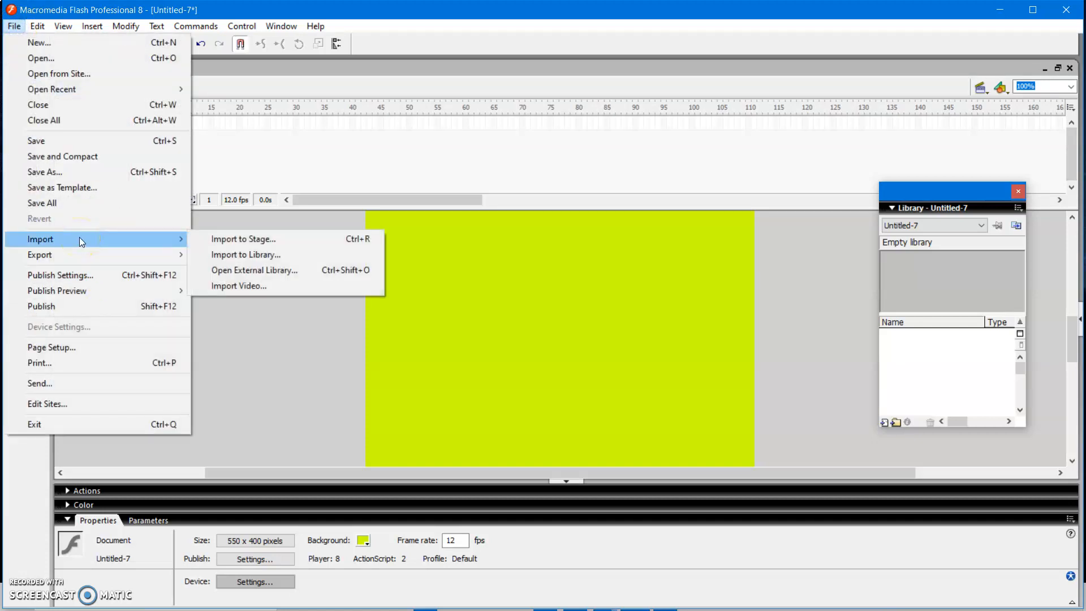
click(232, 240)
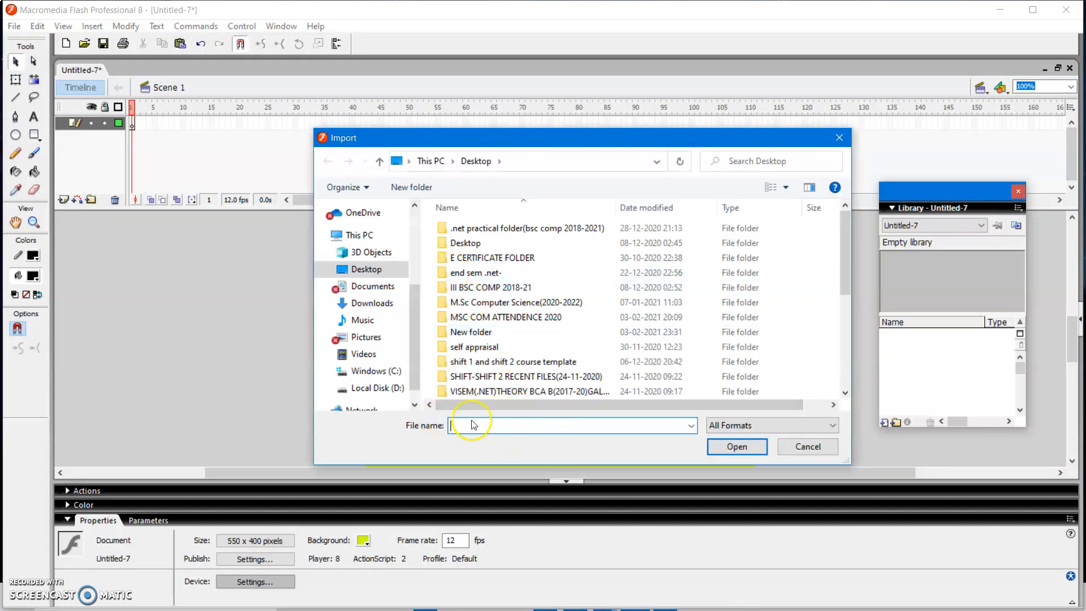
click(472, 421)
text(CA)
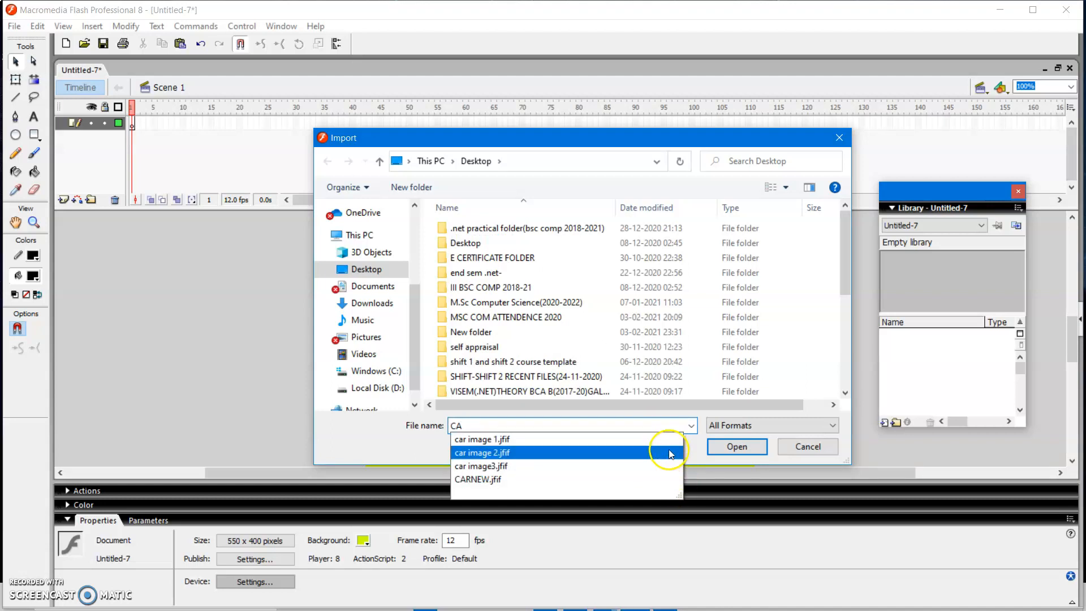
click(558, 454)
click(736, 446)
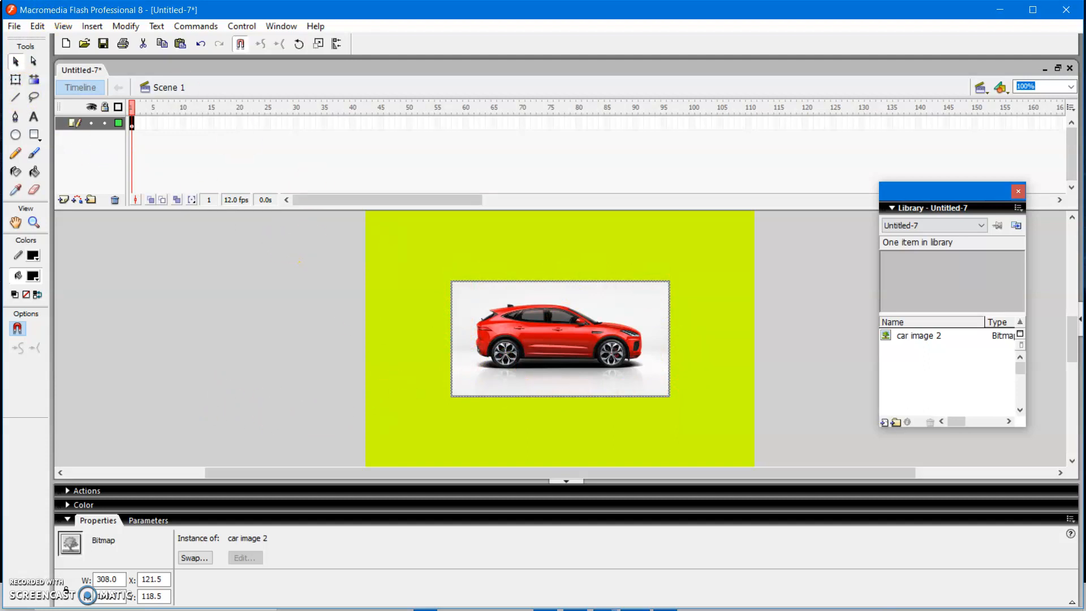
- Shrink the car picture about its centre to about 158 pixels wide with the Free Transform tool
click(15, 83)
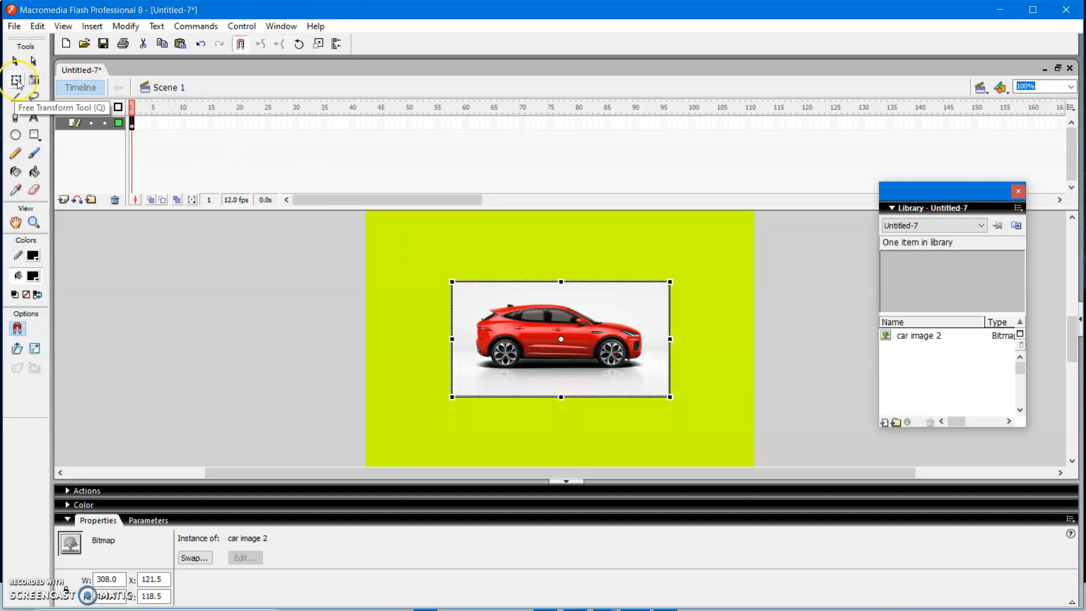
drag(668, 395, 617, 378)
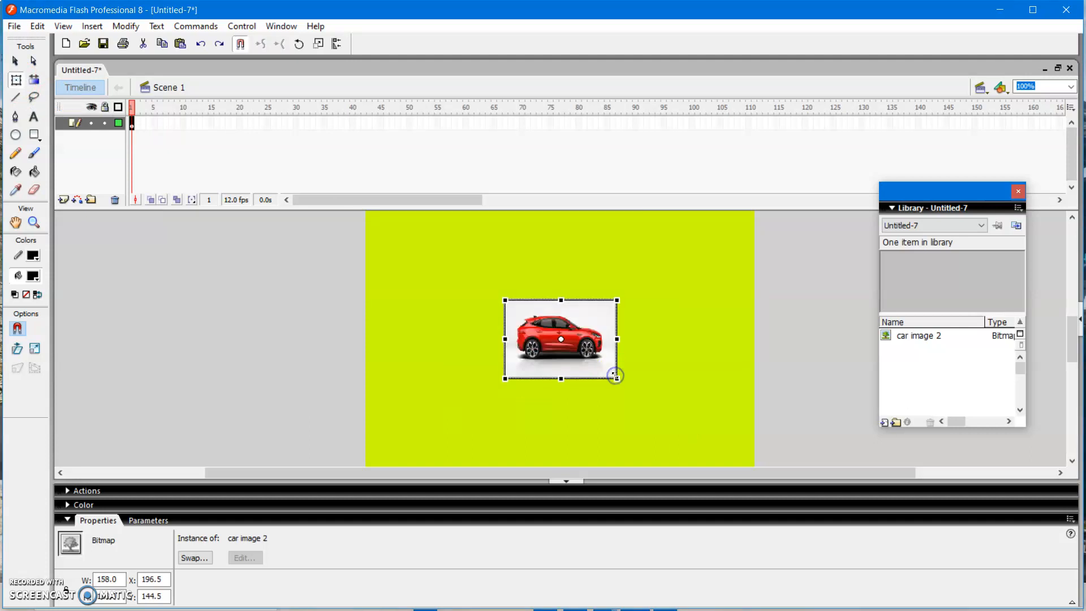
click(645, 389)
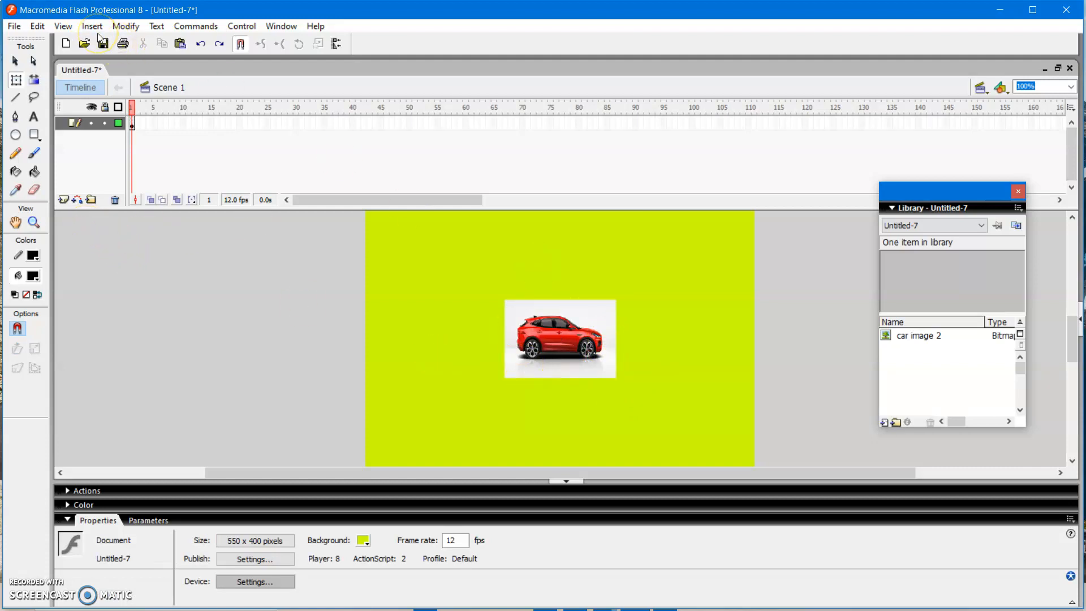
- Convert the resized car picture to a movie clip symbol, keeping the default name
click(128, 28)
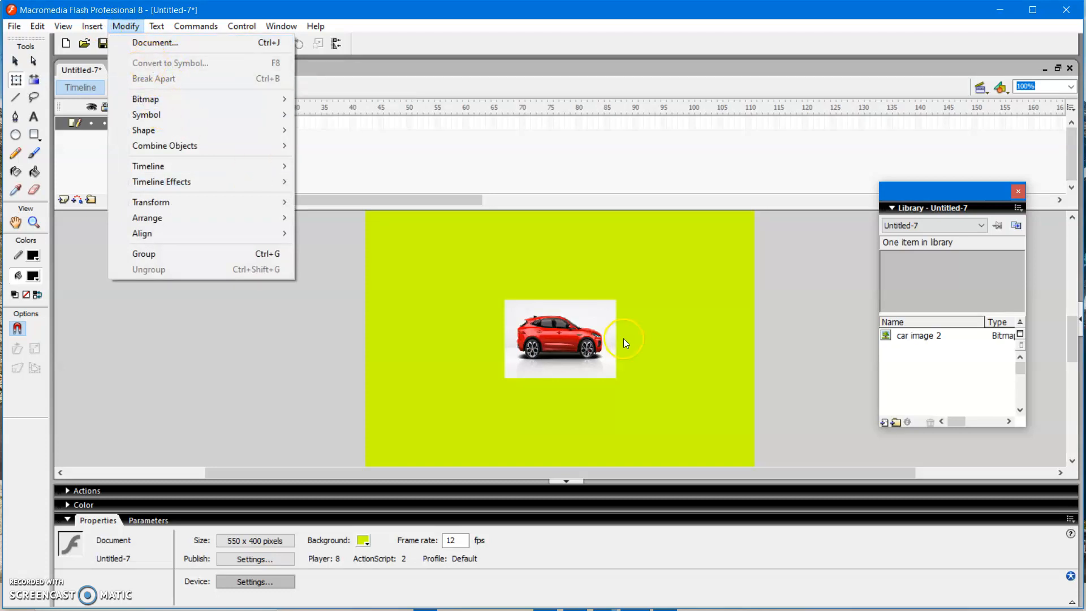
click(572, 354)
click(505, 304)
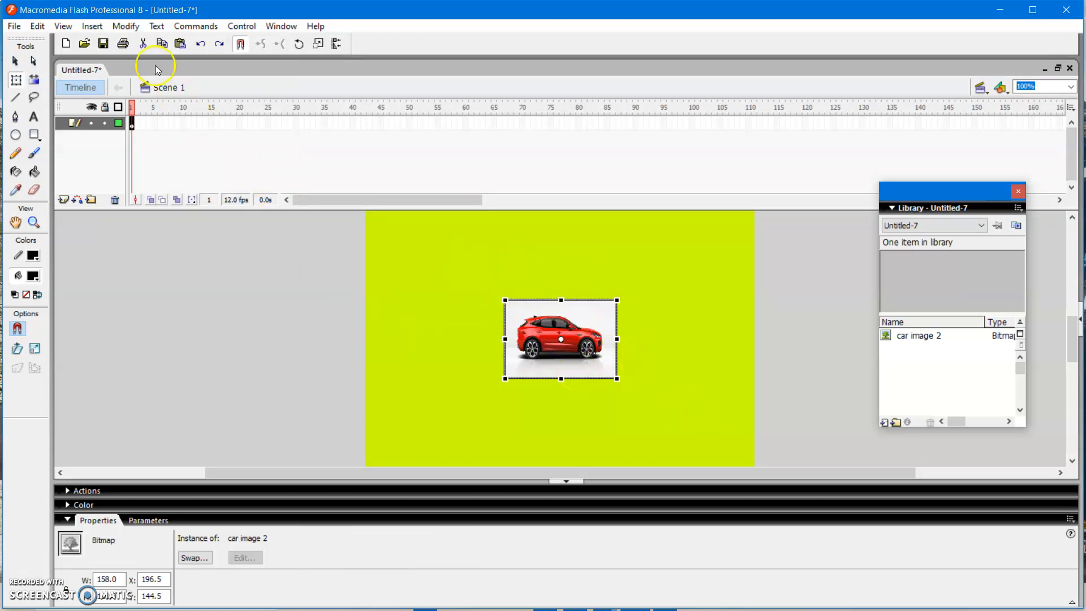
click(126, 26)
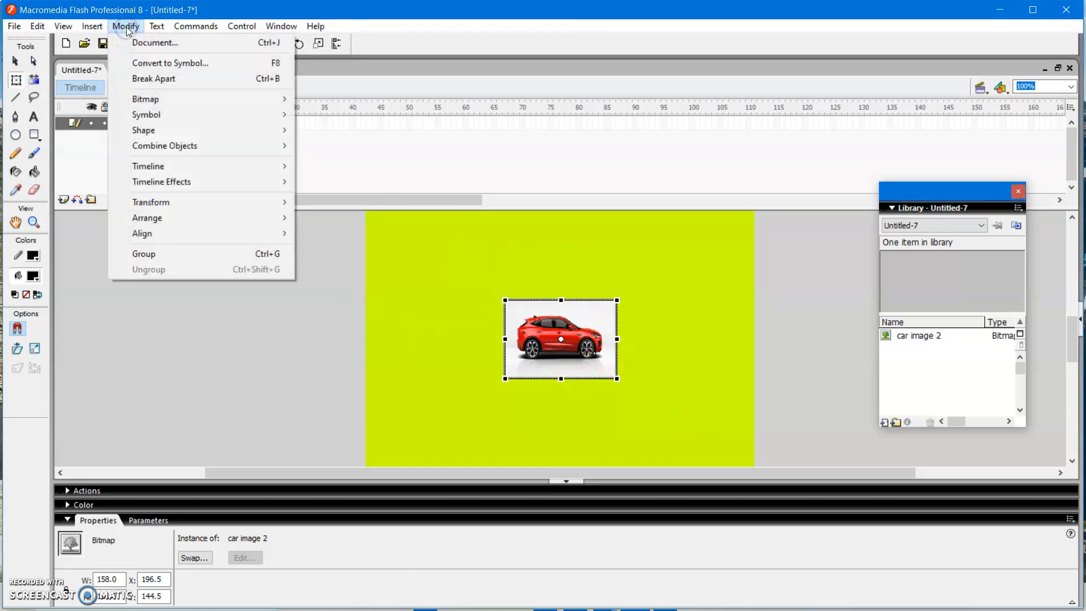
click(151, 66)
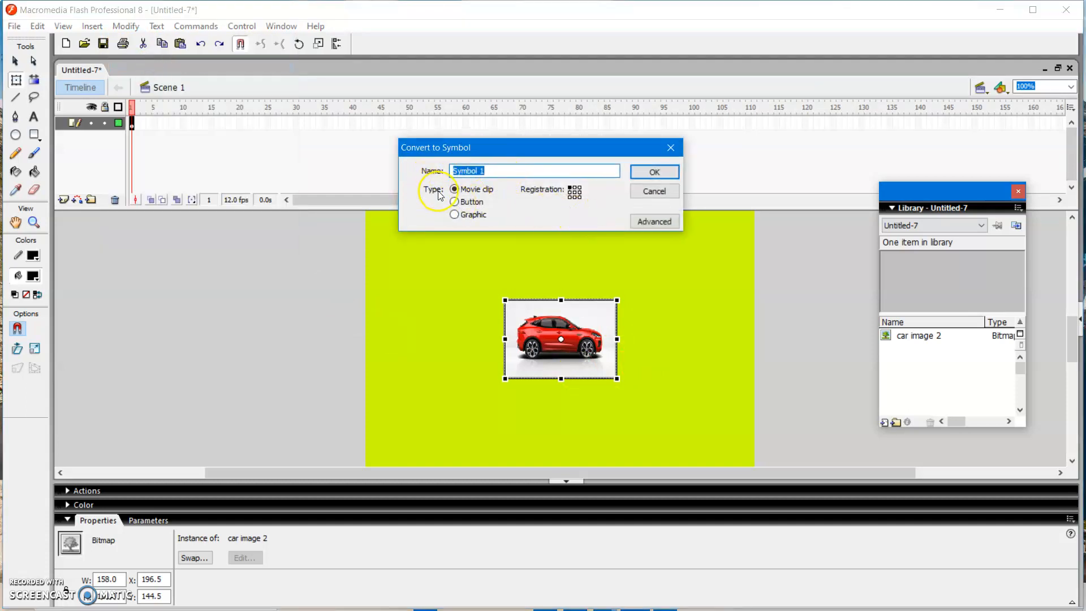
click(661, 174)
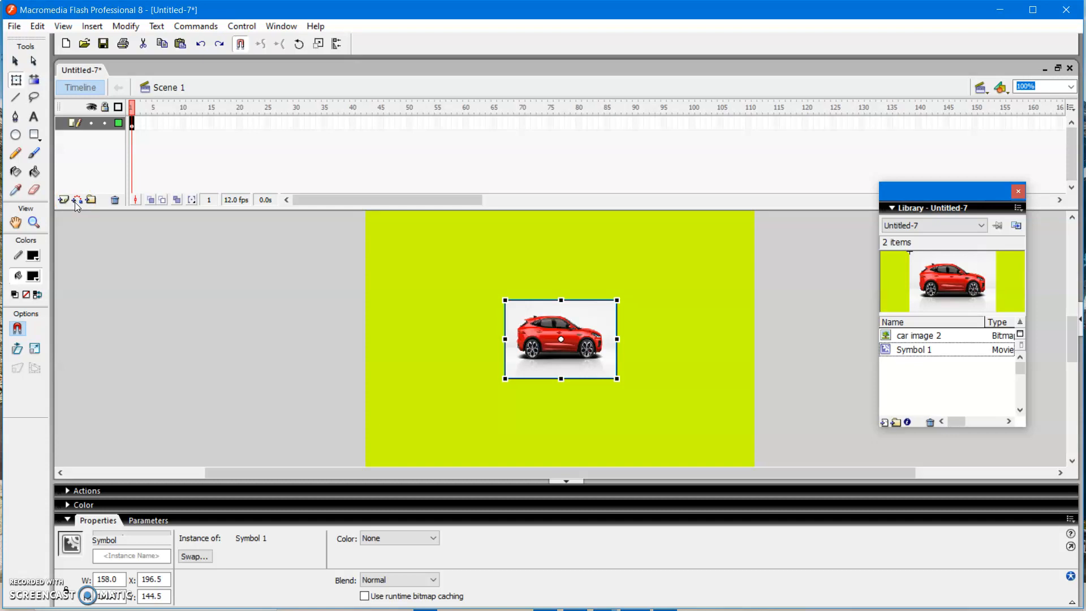
- Add a motion guide layer above the car's layer and draw a wavy path across the whole stage in frame 1 with the Pencil tool
click(75, 202)
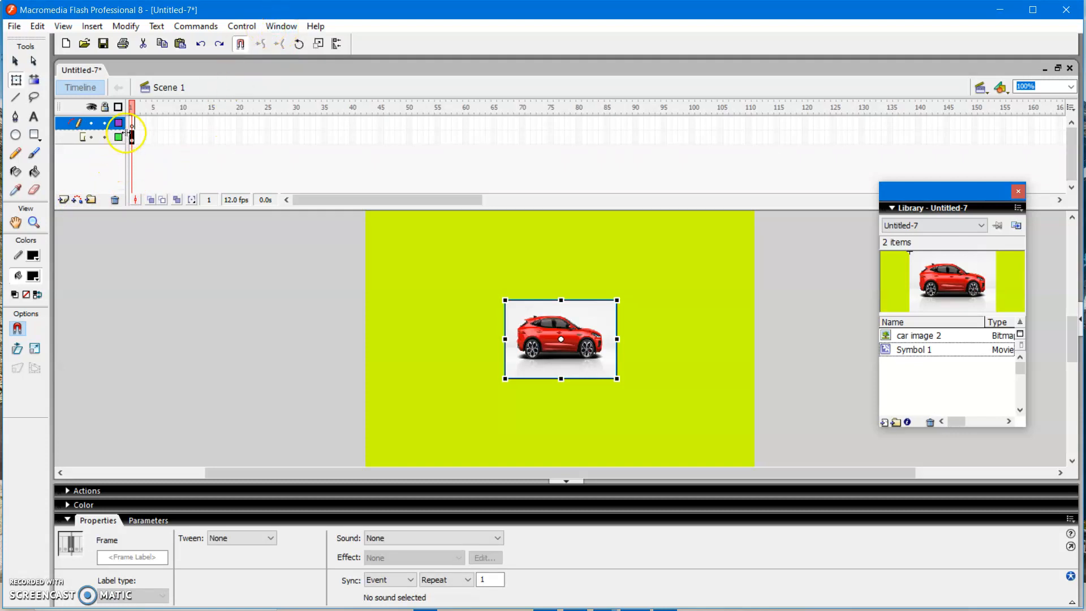
click(132, 123)
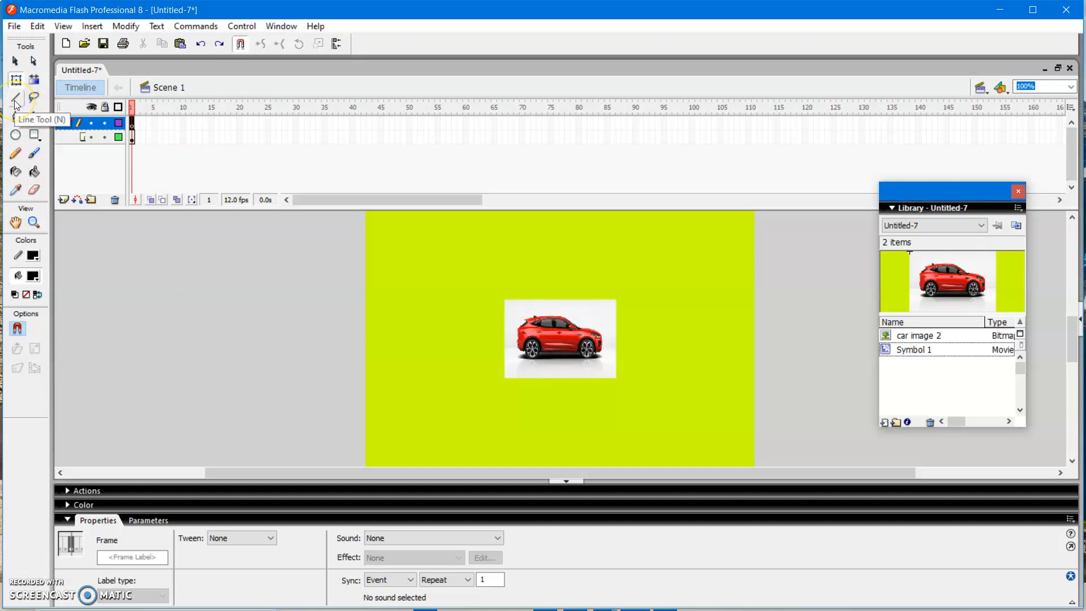
click(17, 159)
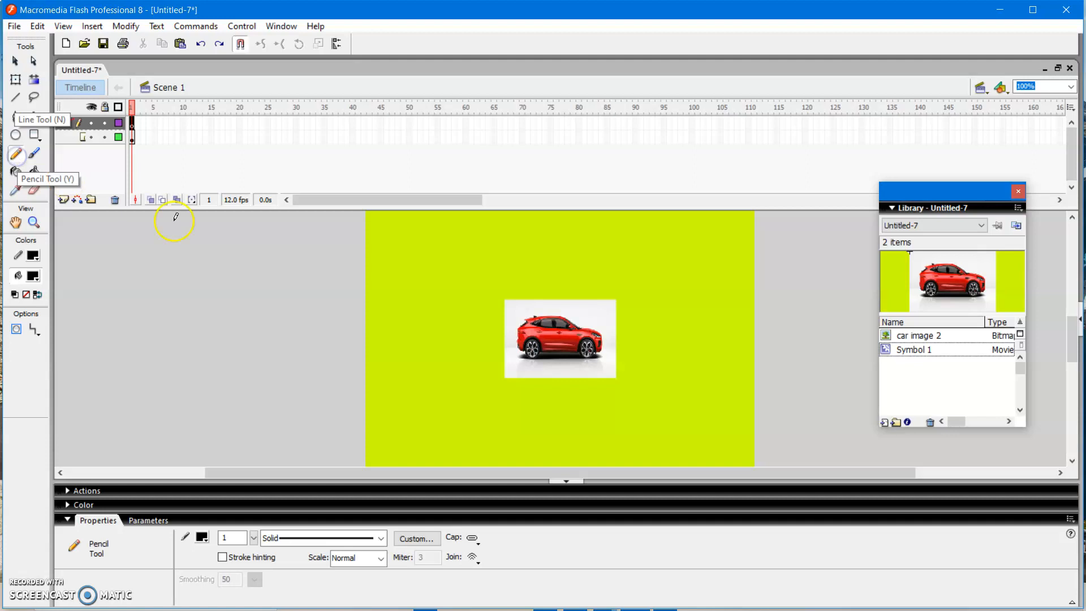
mouse_move(165, 355)
mouse_down()
mouse_move(226, 330)
mouse_move(267, 279)
mouse_move(328, 300)
mouse_move(357, 349)
mouse_move(390, 356)
mouse_move(456, 279)
mouse_move(499, 285)
mouse_move(561, 259)
mouse_move(637, 276)
mouse_move(692, 337)
mouse_move(776, 353)
mouse_move(792, 325)
mouse_up()
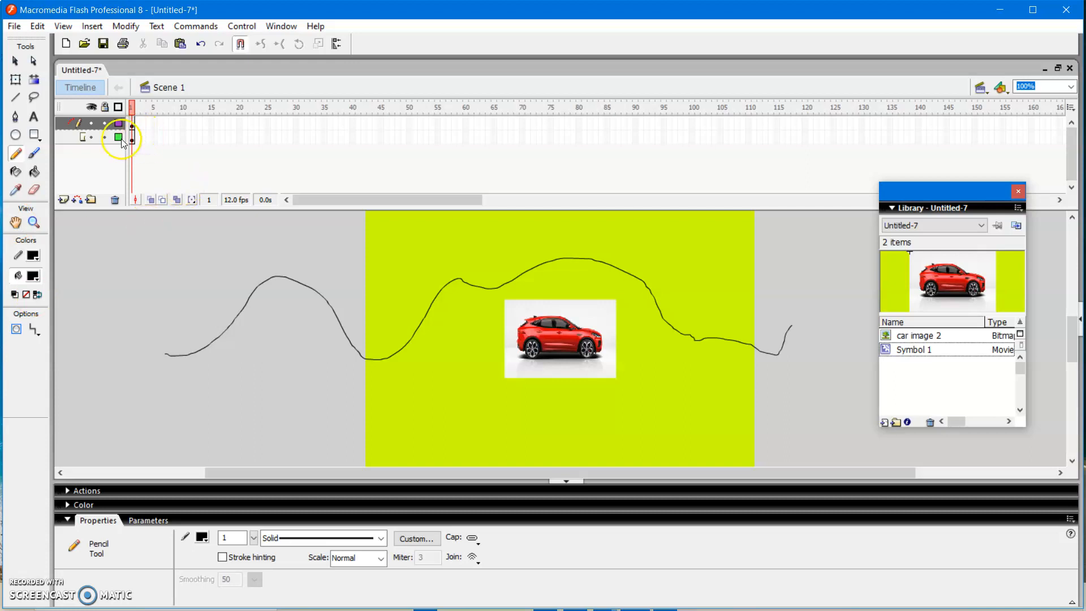
click(550, 122)
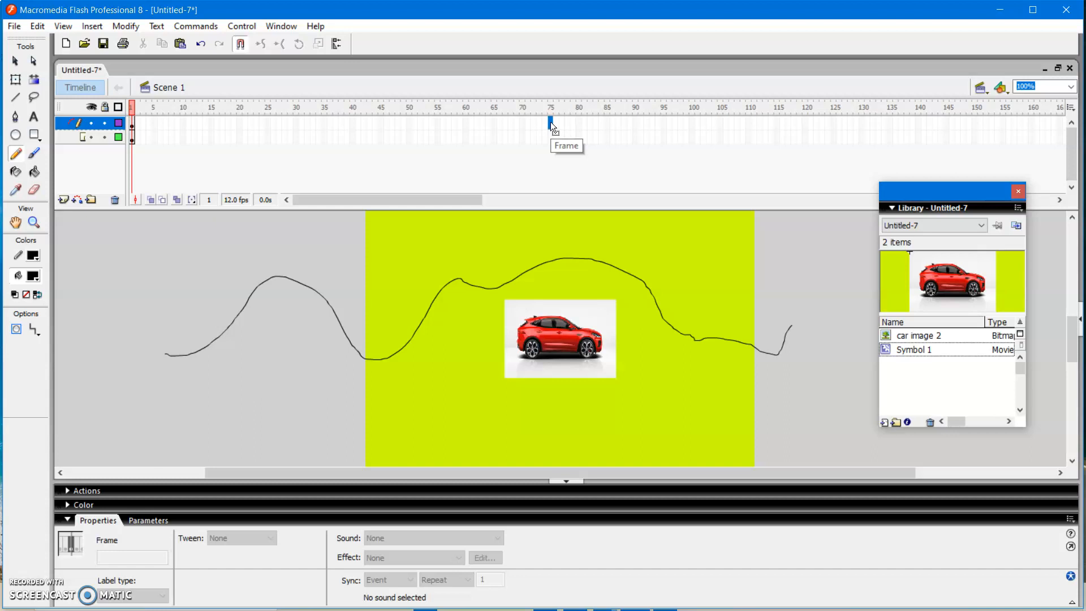
click(551, 125)
- Move the car in frame 1 to the left end of the guide path, placing its centre point on the line's start
click(132, 136)
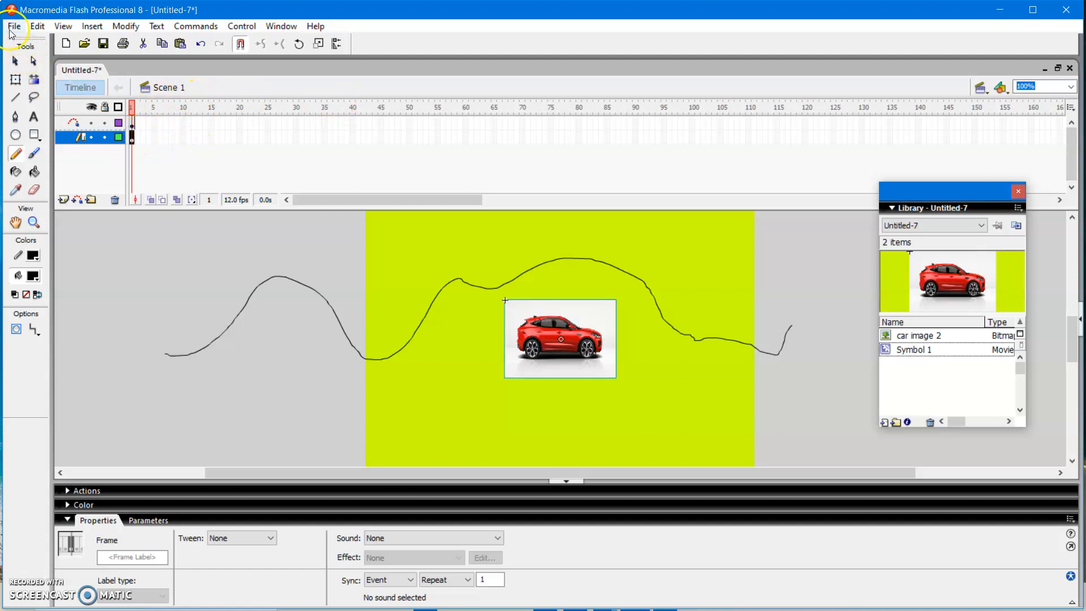
click(15, 61)
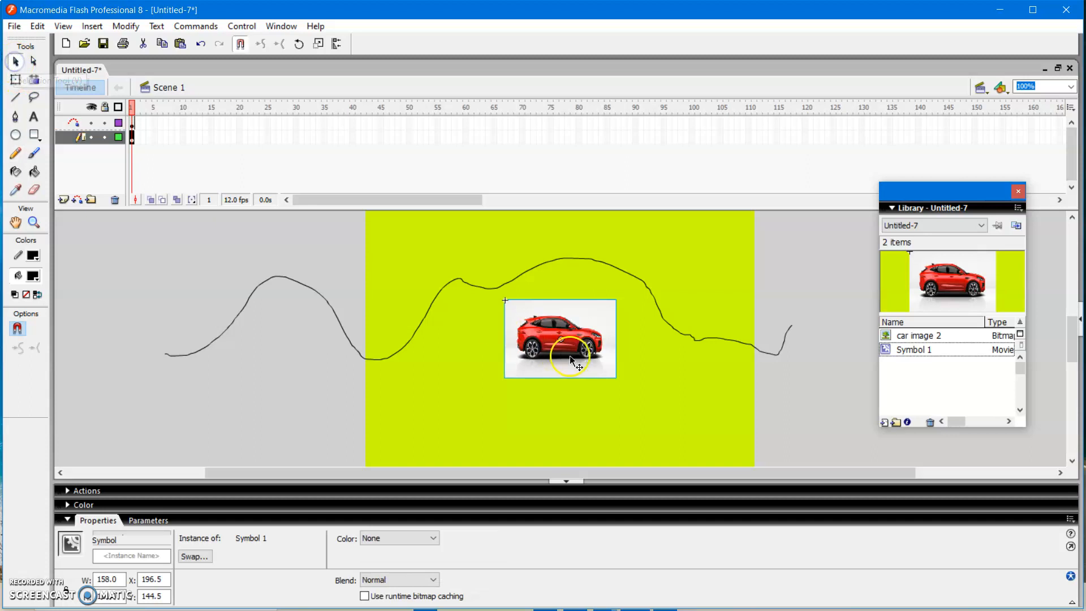
drag(570, 347, 165, 355)
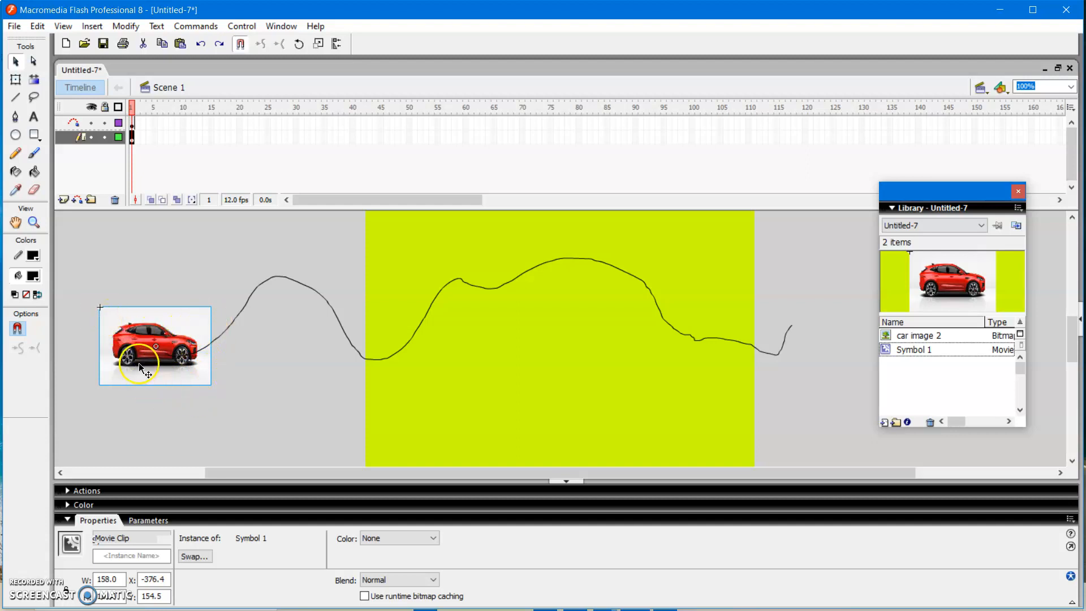
drag(167, 338, 180, 360)
mouse_move(181, 358)
mouse_down()
mouse_move(143, 283)
mouse_move(168, 358)
mouse_up()
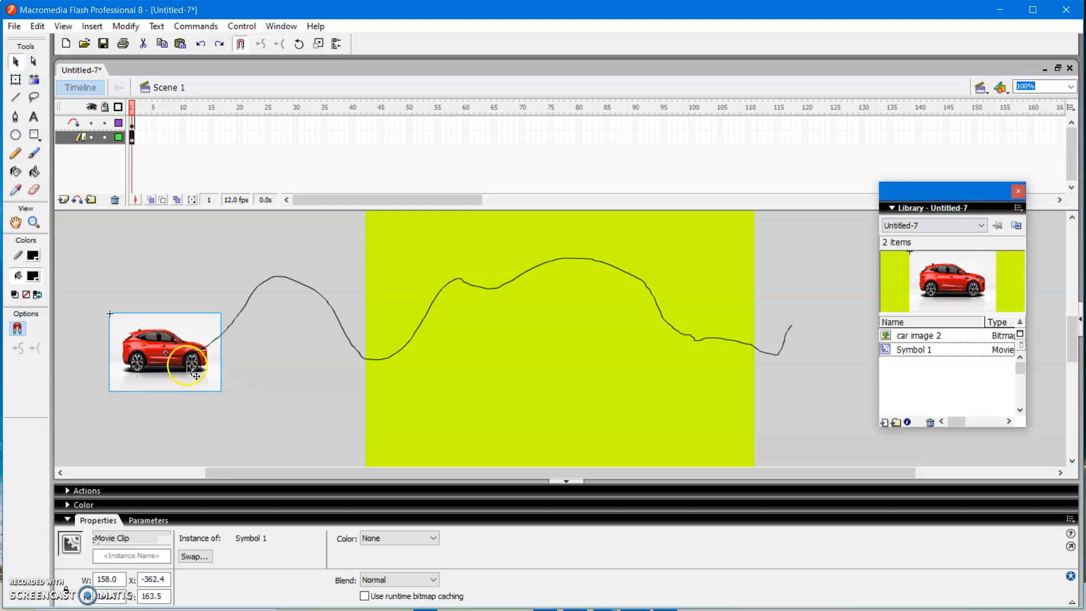
- Insert a keyframe at frame 70 on both the car layer and the motion guide layer
click(522, 135)
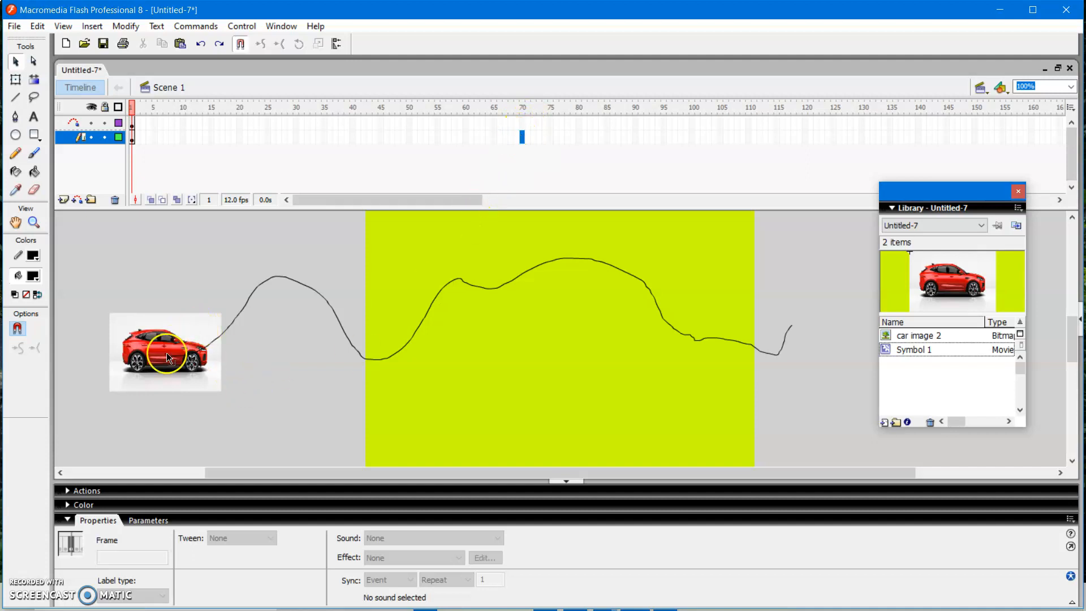
right_click(524, 131)
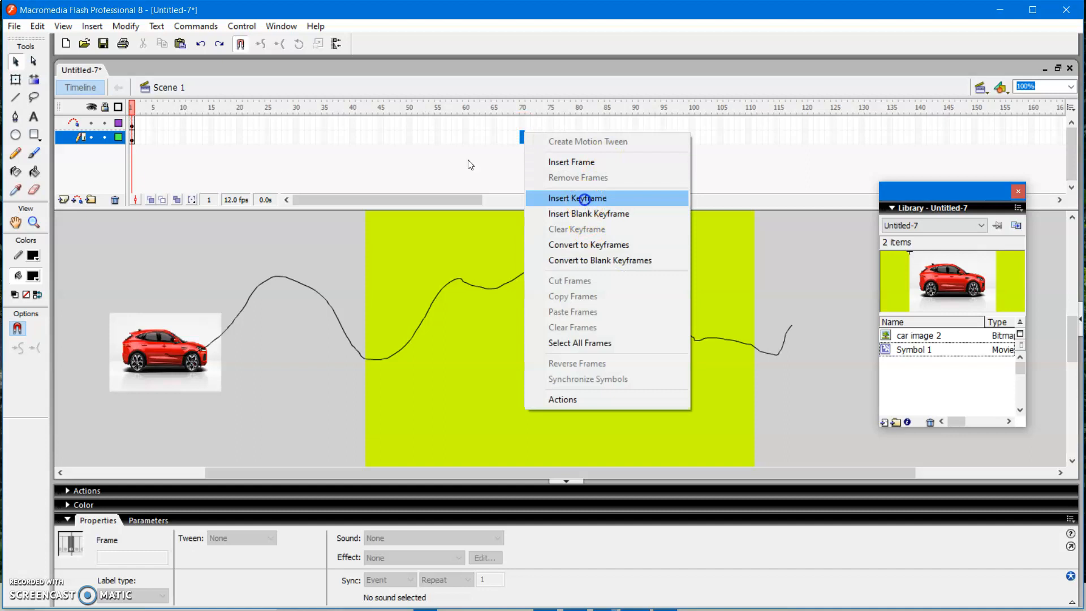
click(582, 199)
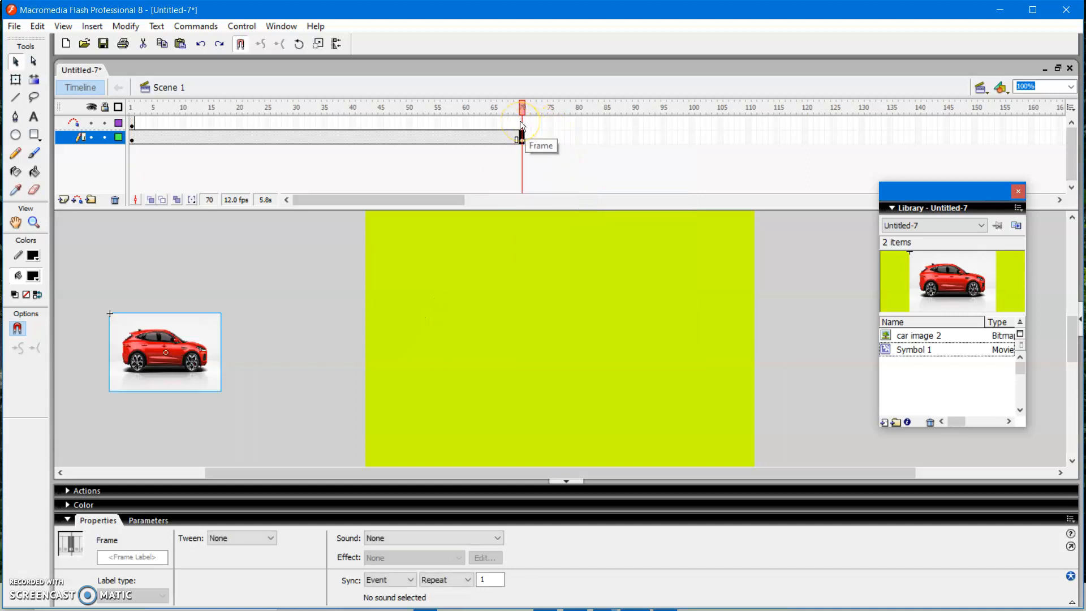
right_click(521, 121)
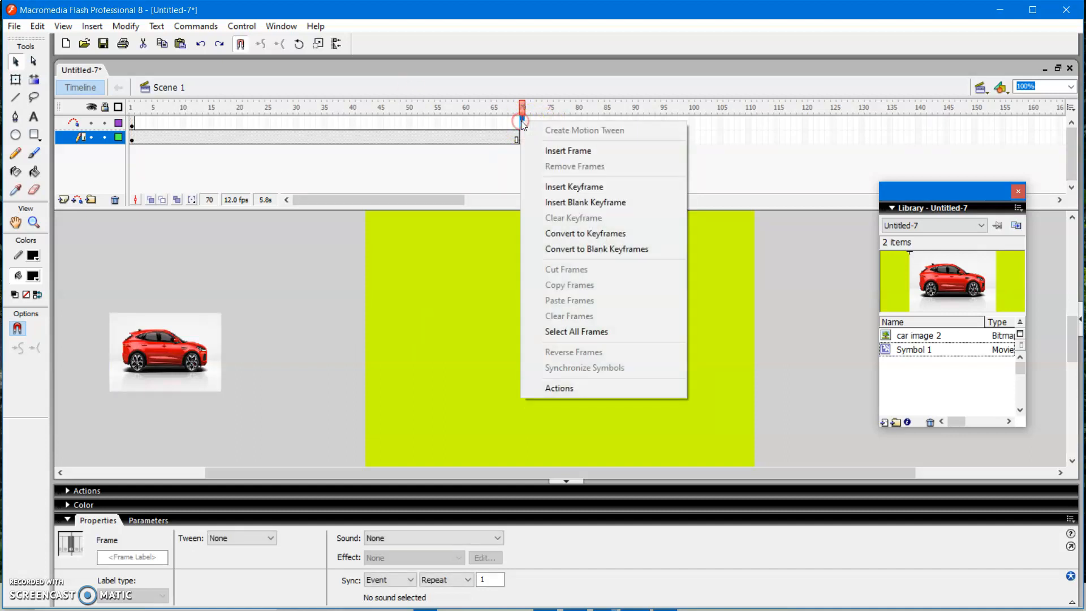
click(566, 188)
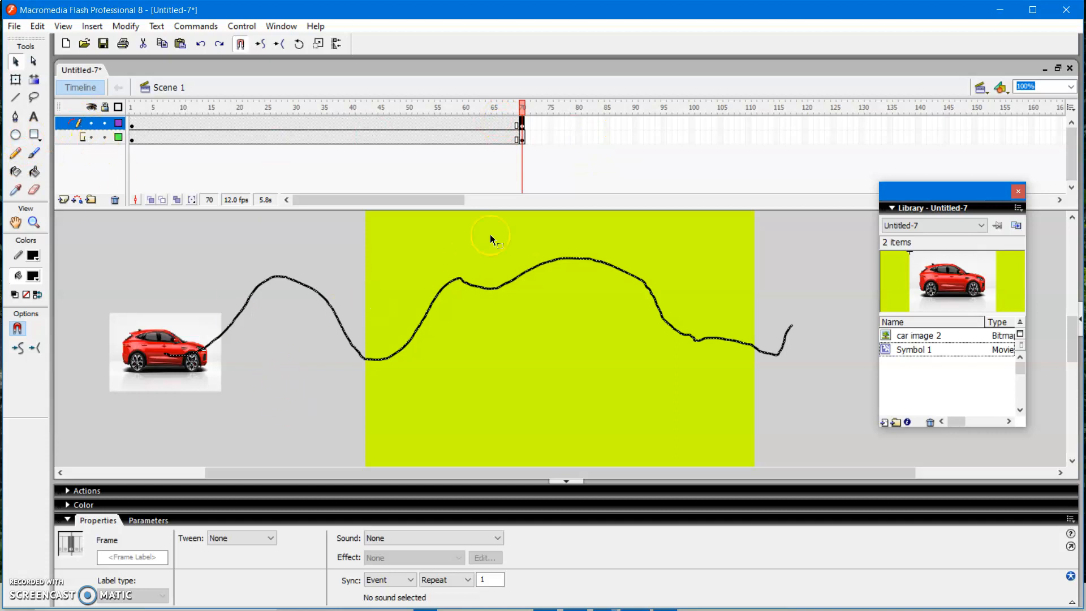
- Move the car in frame 70 to the right end of the guide path, placing its centre point on the line's end
click(520, 139)
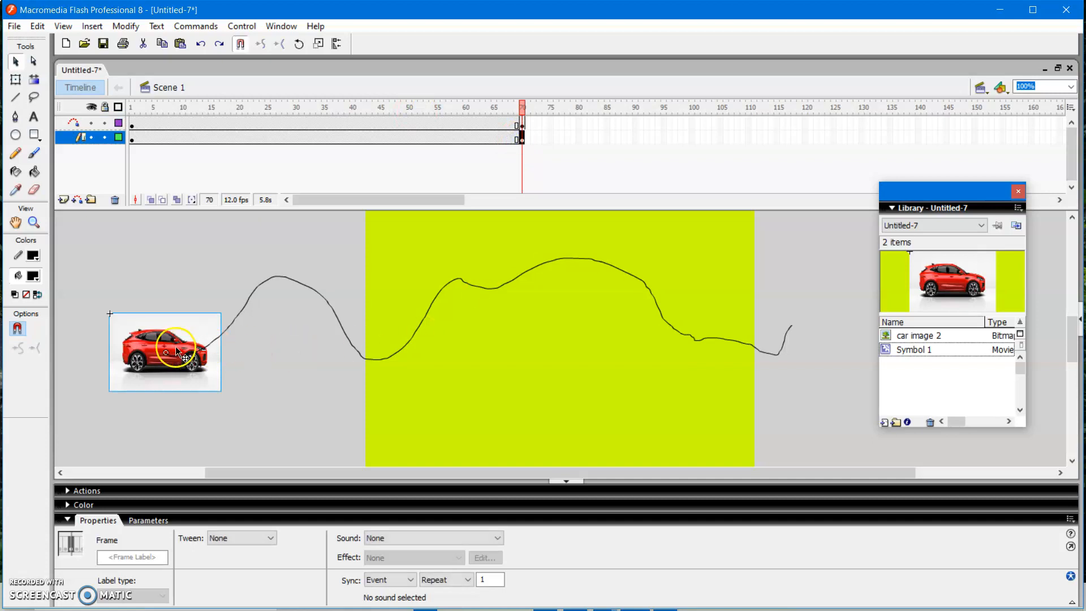
drag(166, 355, 792, 327)
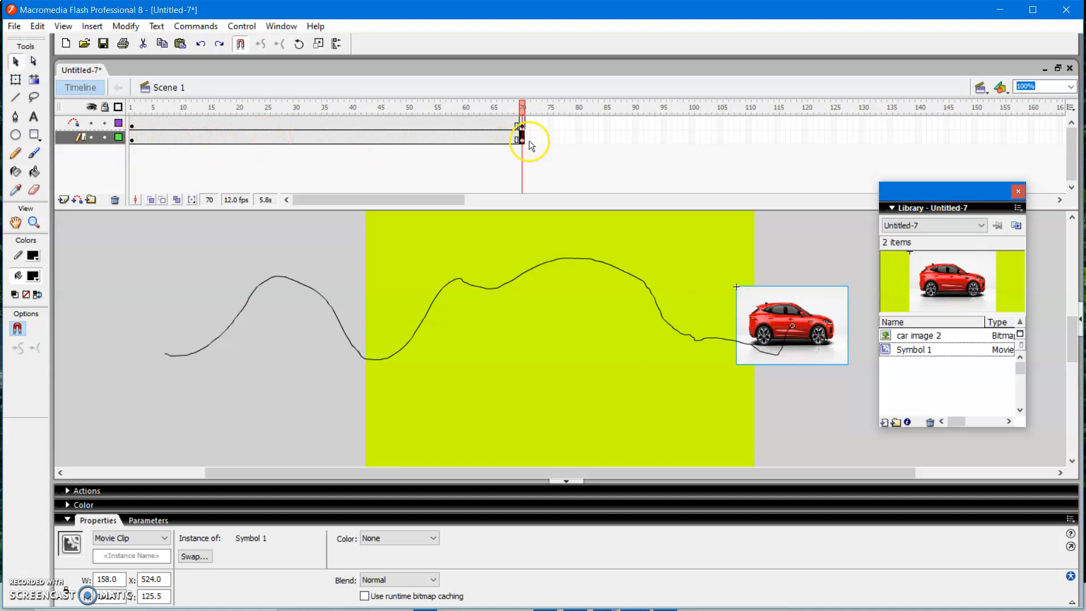
click(131, 137)
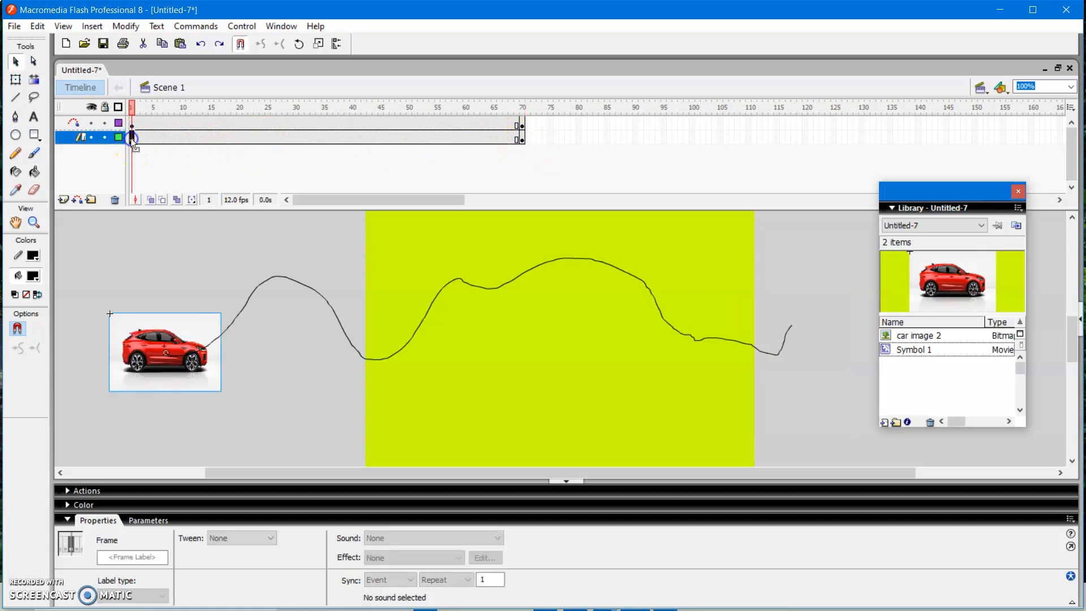
click(521, 139)
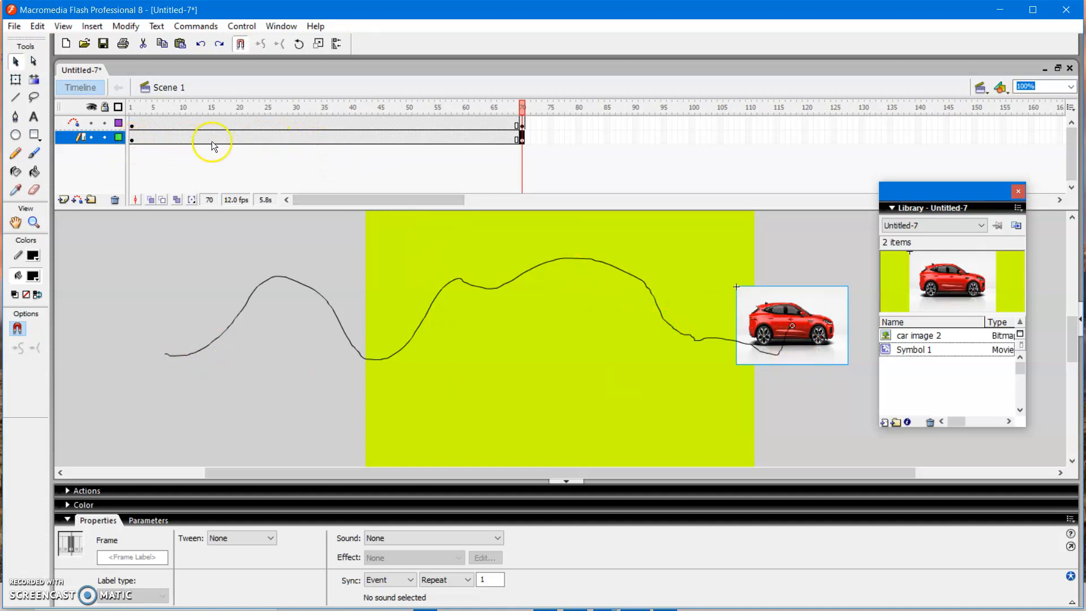
- Create a motion tween on the car layer between frames 1 and 70 and select the whole tweened frame span
right_click(267, 137)
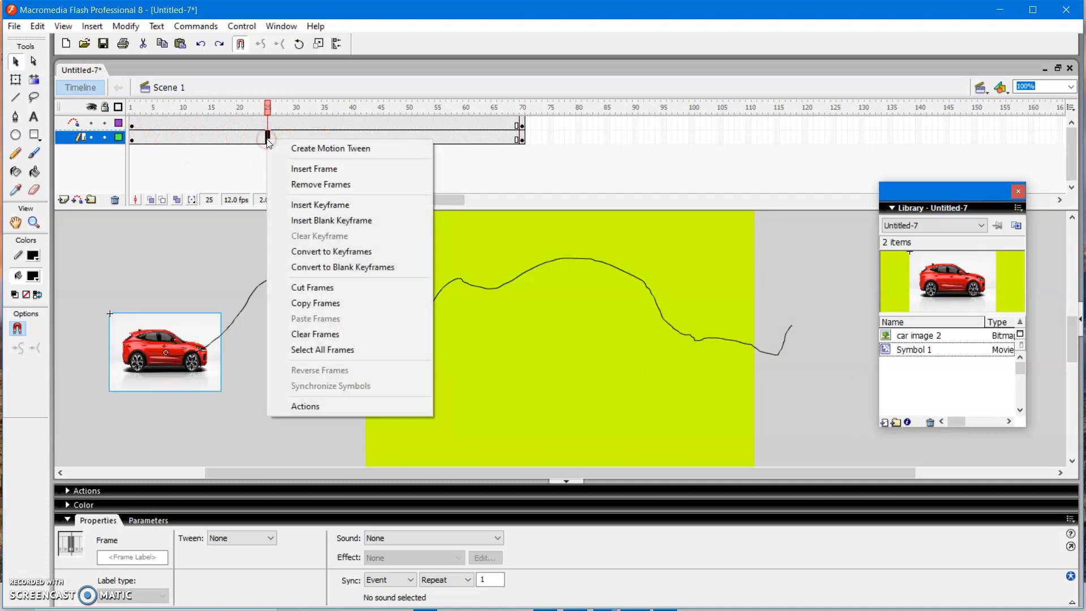
click(317, 149)
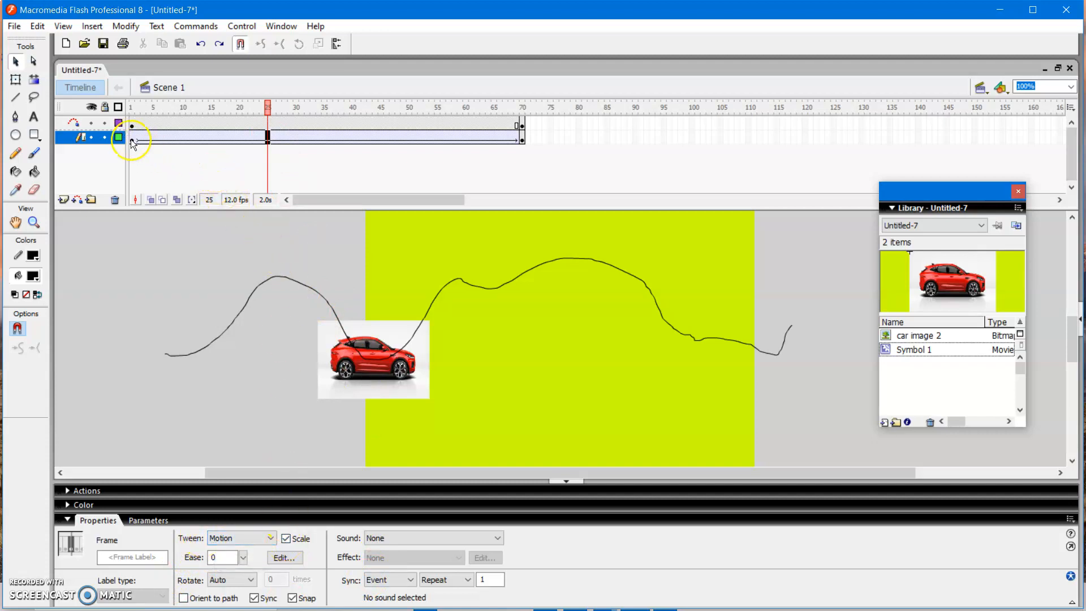
click(120, 351)
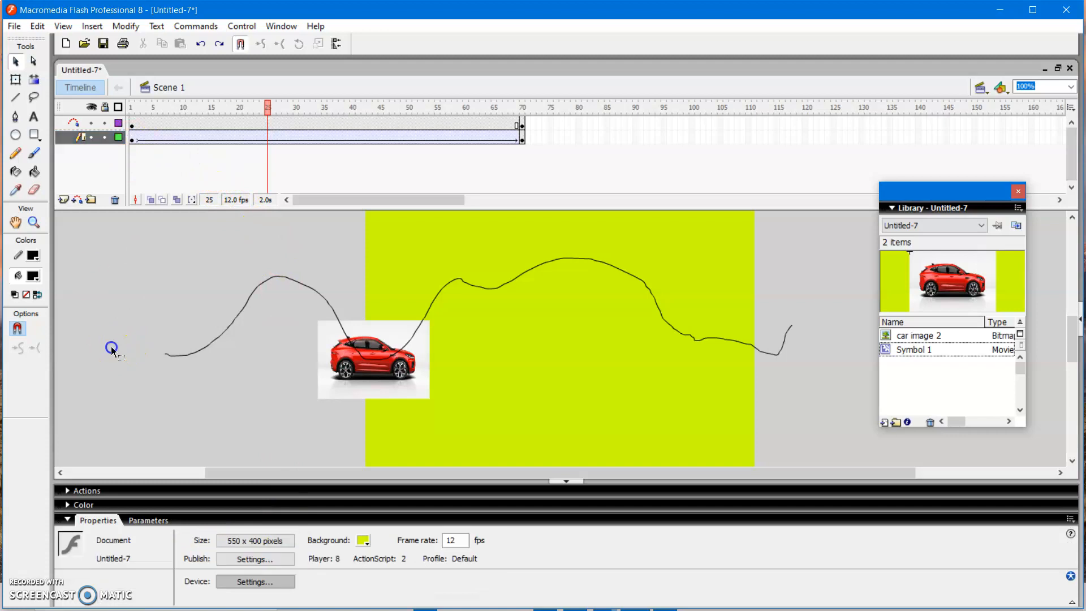
click(131, 140)
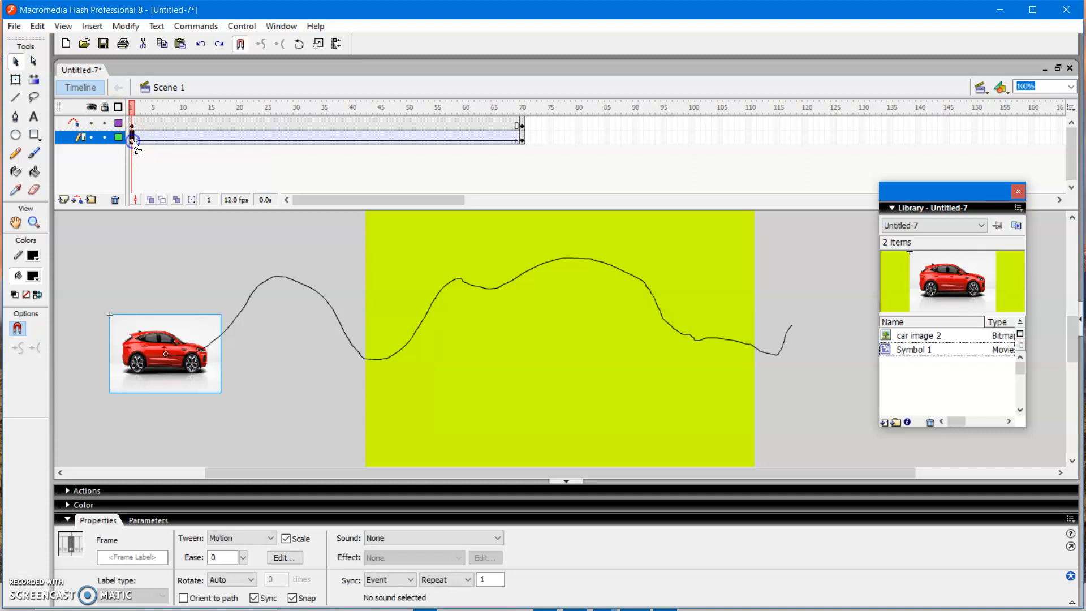
click(104, 270)
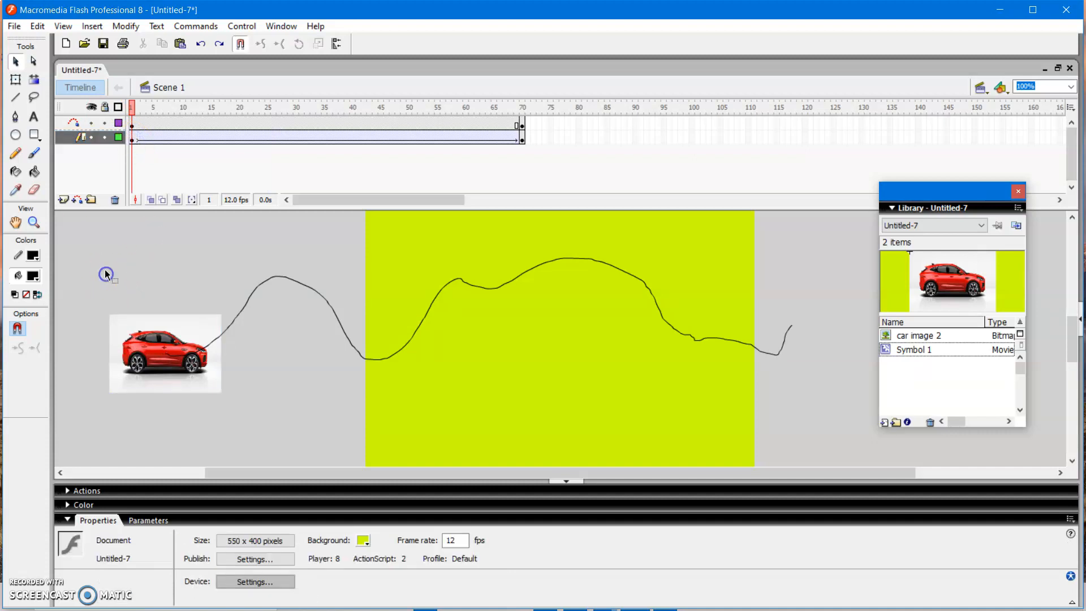
click(133, 140)
drag(136, 138, 524, 158)
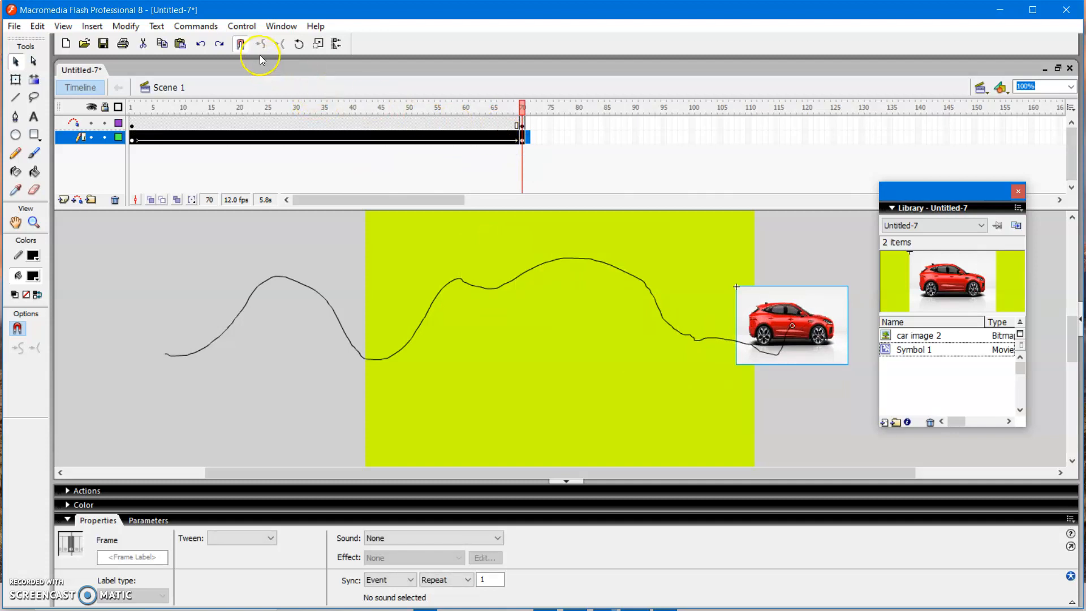
- Test the movie in a maximized preview window to watch the car follow the path, and close the preview
click(250, 27)
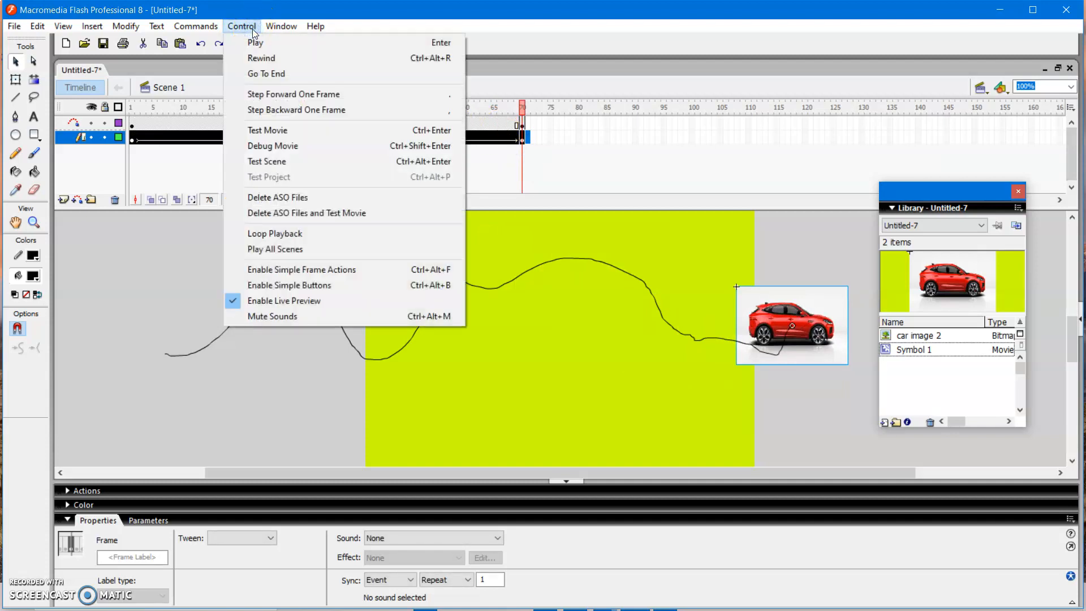
click(274, 135)
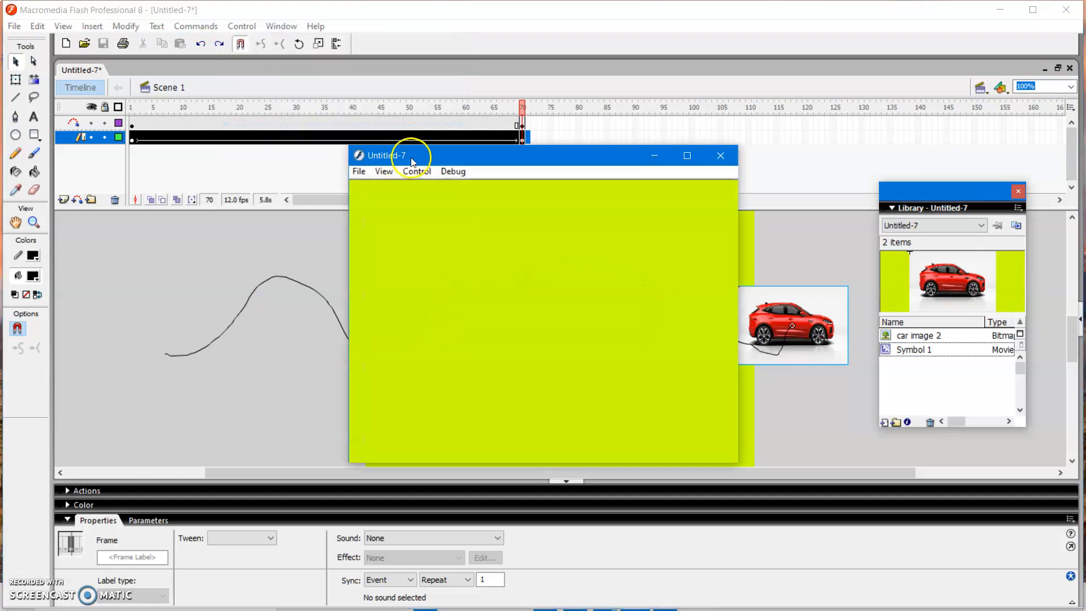
click(687, 155)
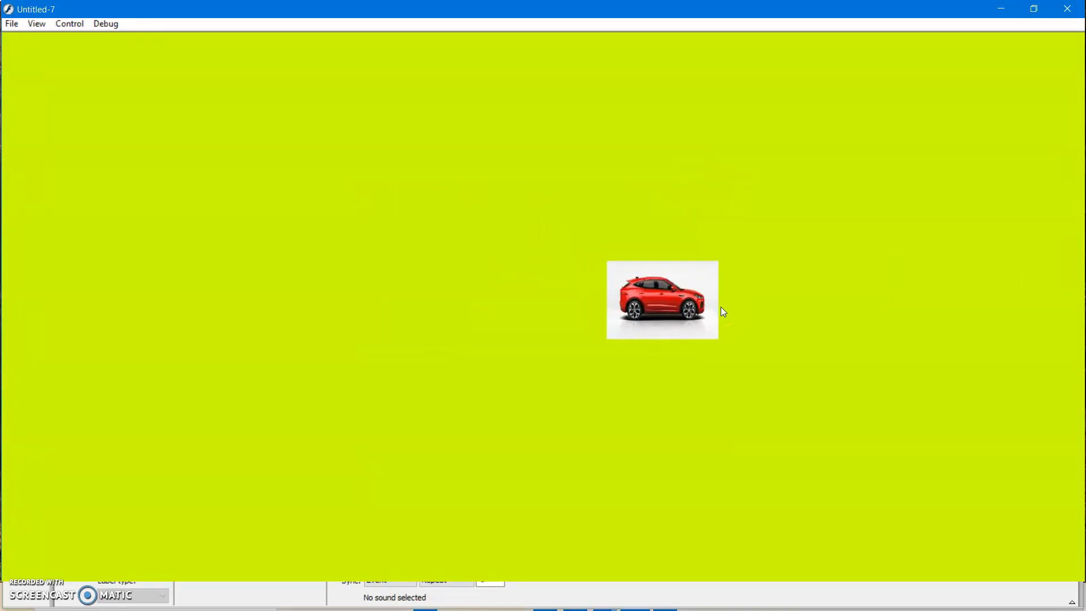
click(1068, 10)
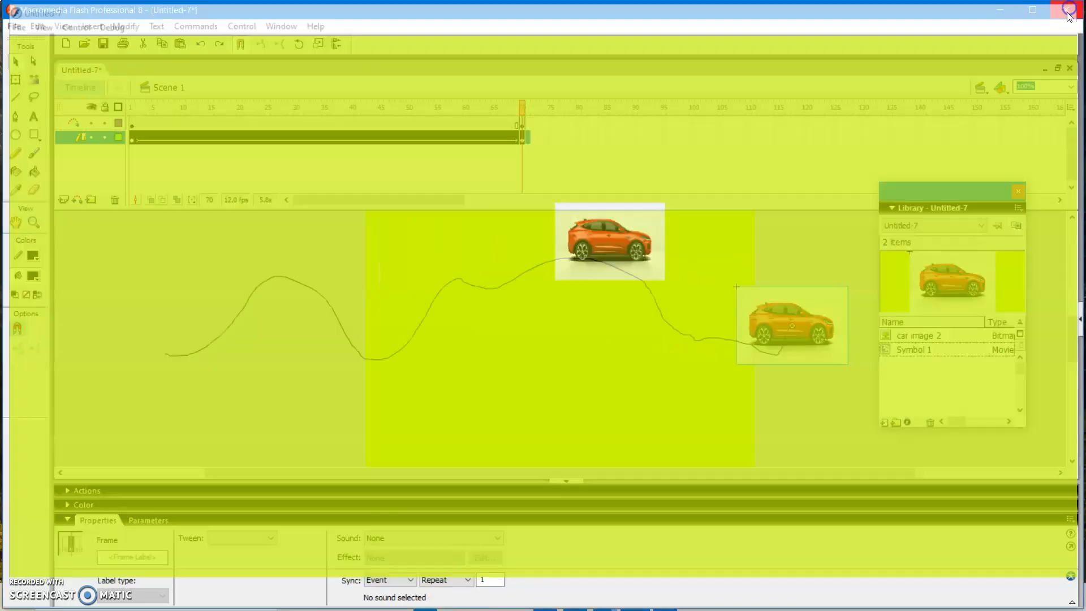